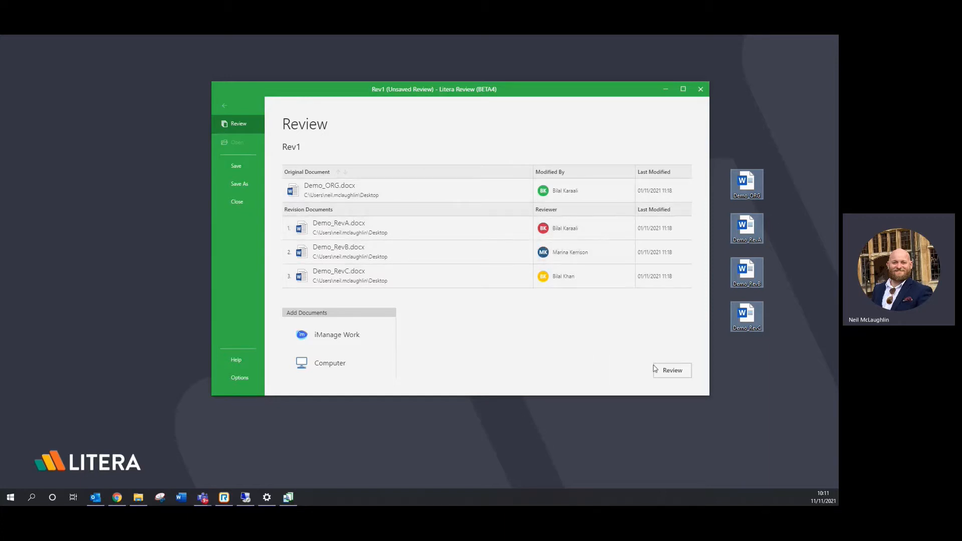
Step: Start the review of Demo_ORG.docx with its three revision documents and place the review window beside the original document
click(672, 370)
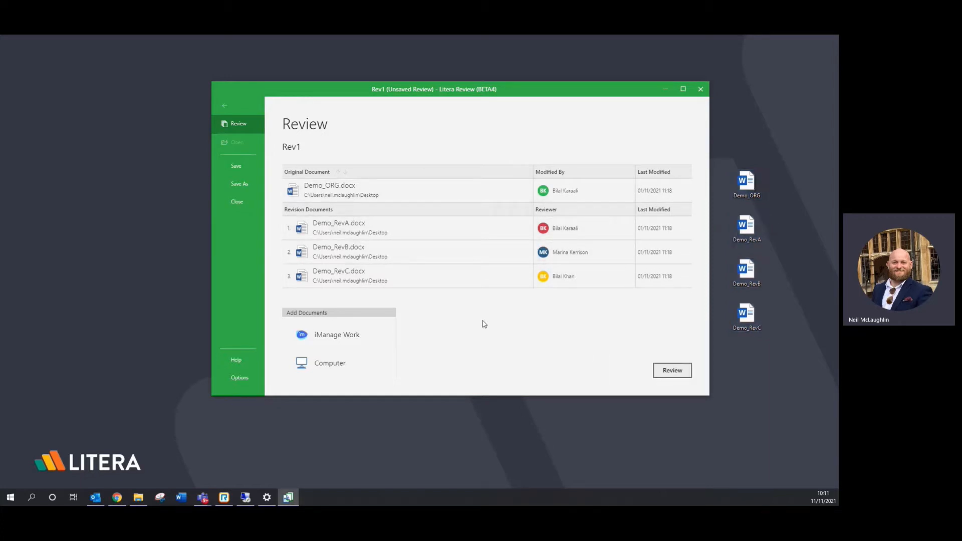
key(super+Right)
key(Escape)
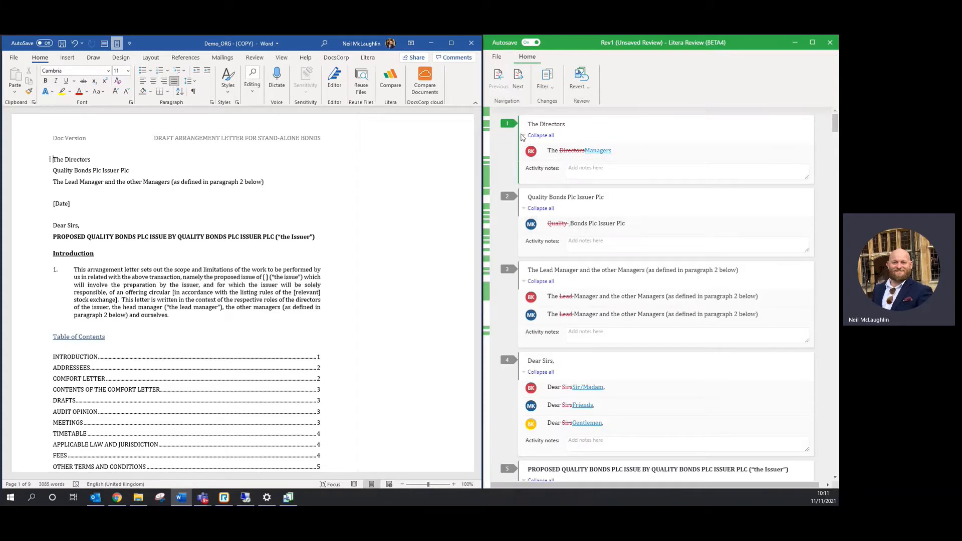
Step: Go to change 4, "Dear Sirs,", accept the "Sir/Madam" revision and reject the "Gentlemen" revision
mouse_move(549, 153)
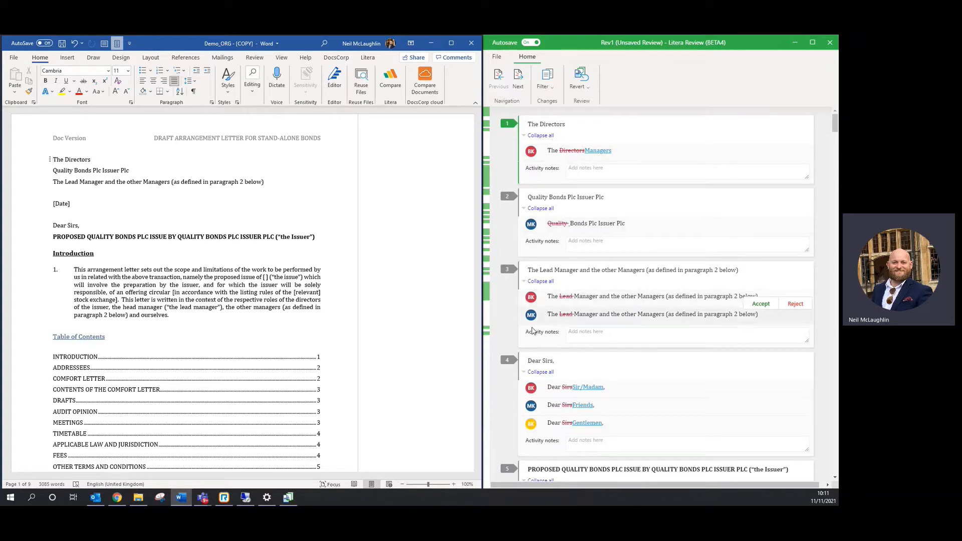
mouse_move(579, 294)
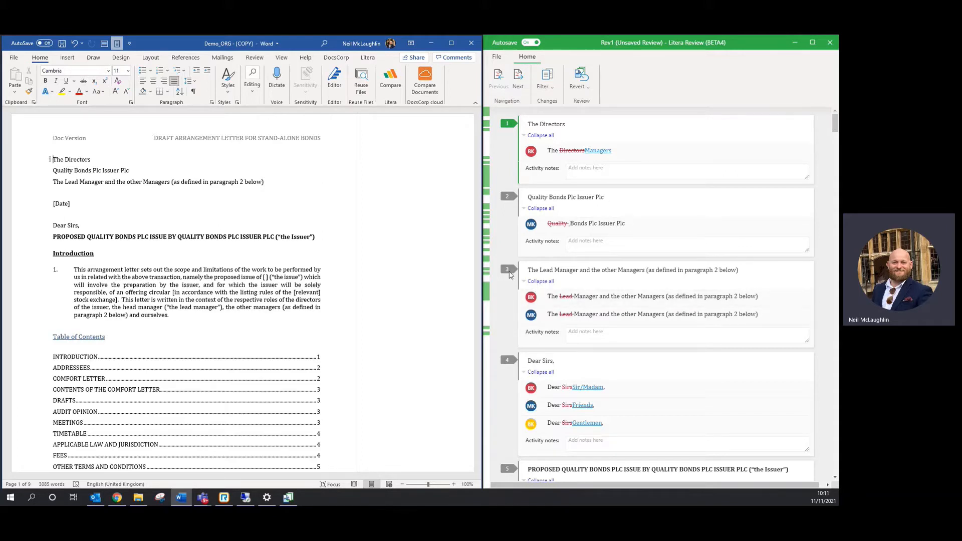
click(505, 360)
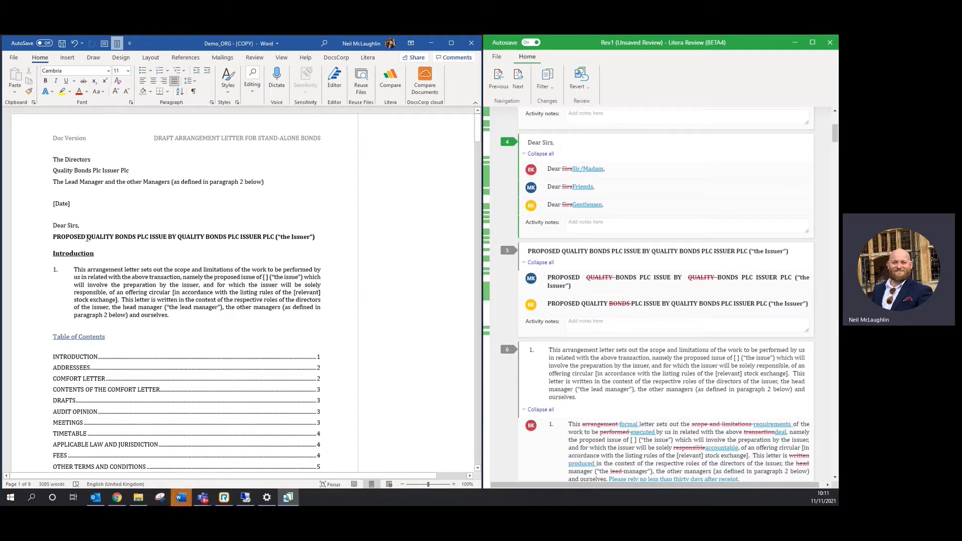
mouse_move(601, 177)
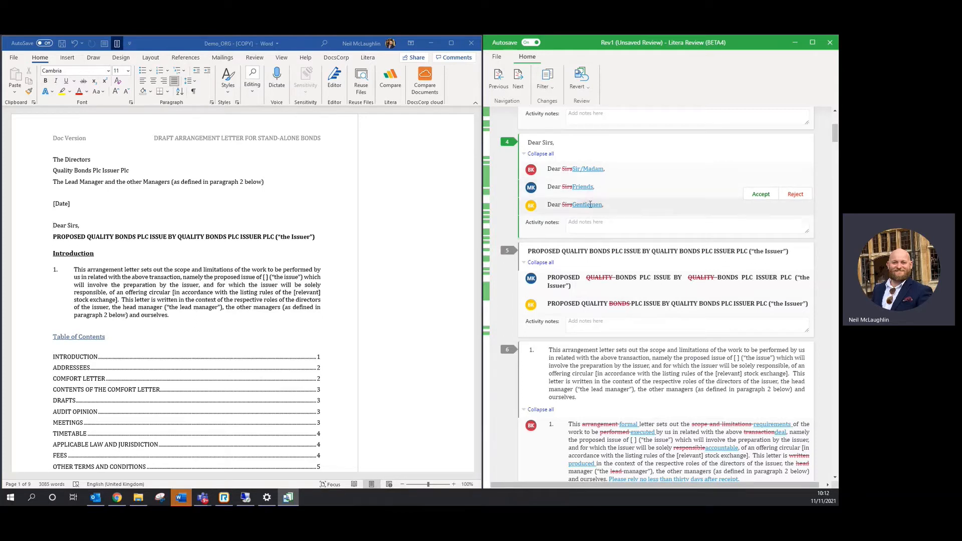
click(795, 196)
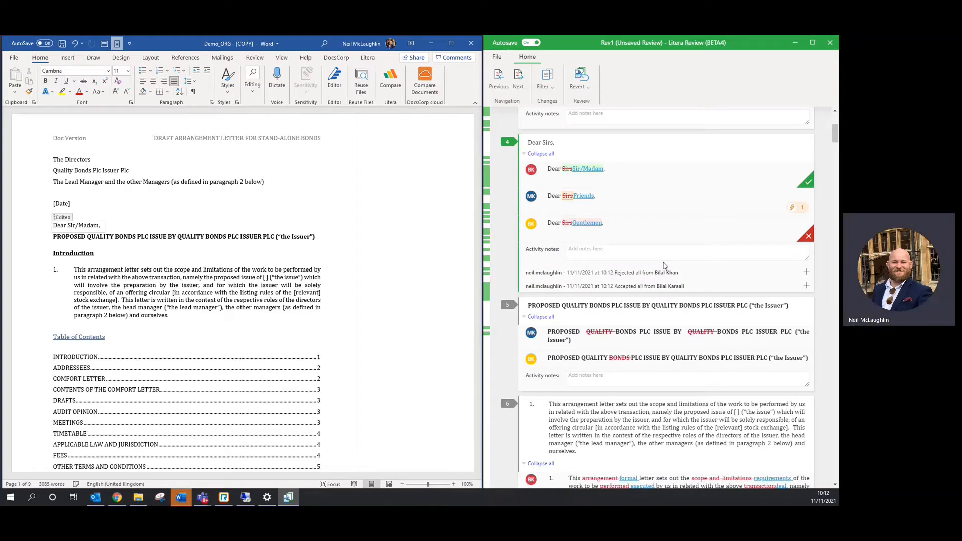
mouse_move(617, 203)
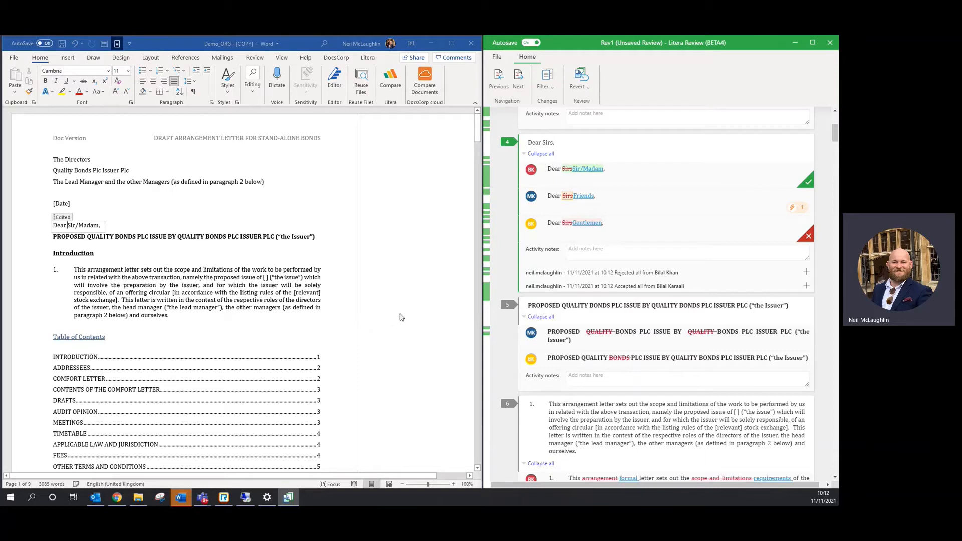
Step: In the first reviewer's version of change 7, accept the deletion of "arrangement" and the insertion of "formal" in the opening line
click(487, 160)
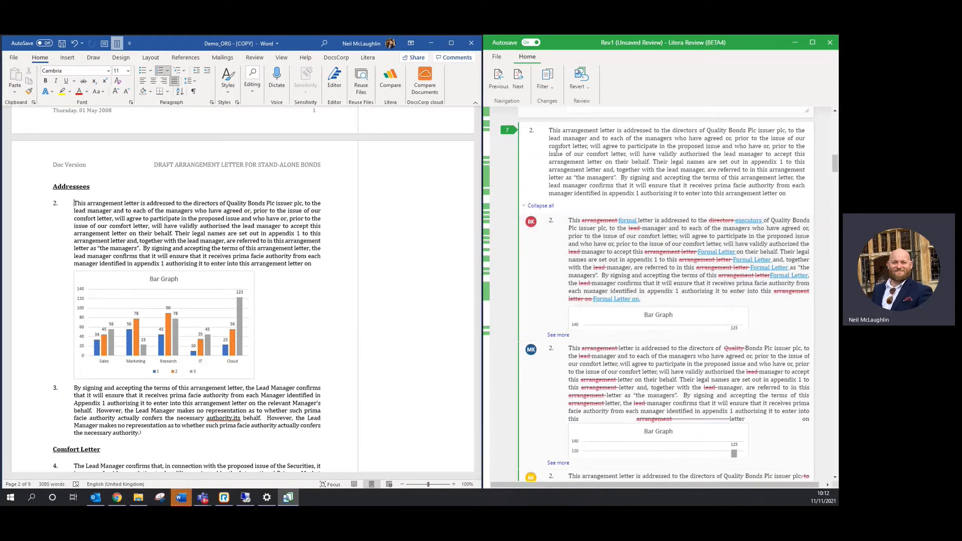
scroll(628, 270, down, 2)
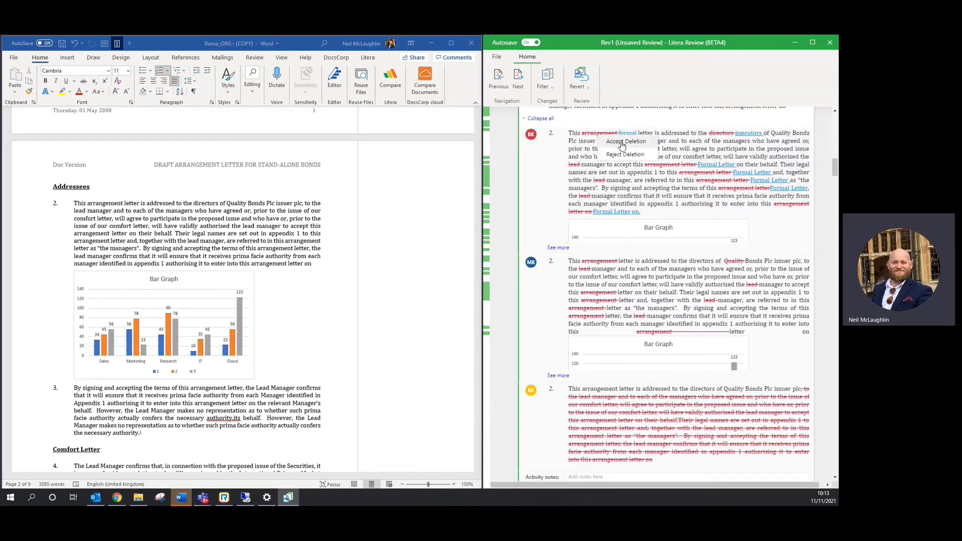
click(624, 133)
click(626, 132)
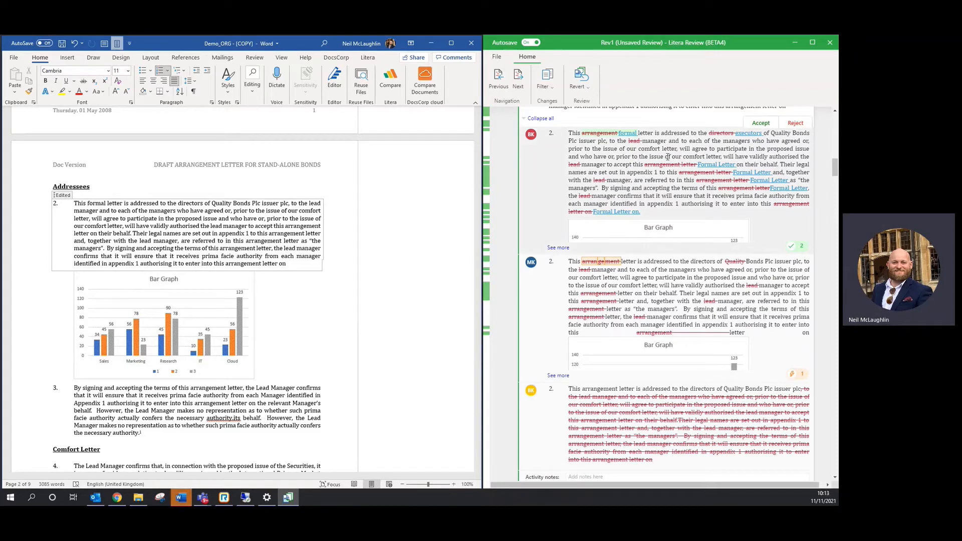
Step: Accept the first reviewer's changes in change 7 for the passage from "is addressed to the" through "Formal Letter and,"
drag(655, 132, 787, 171)
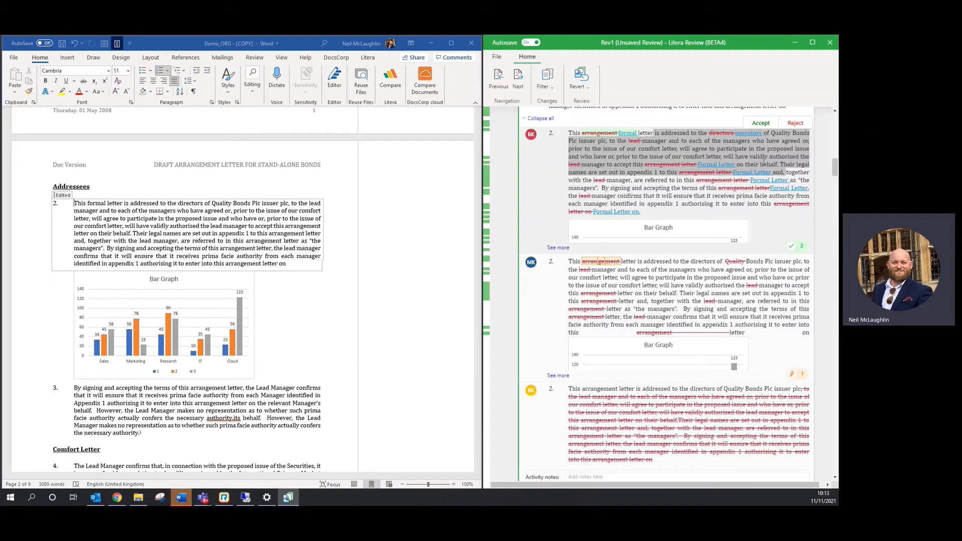
right_click(687, 168)
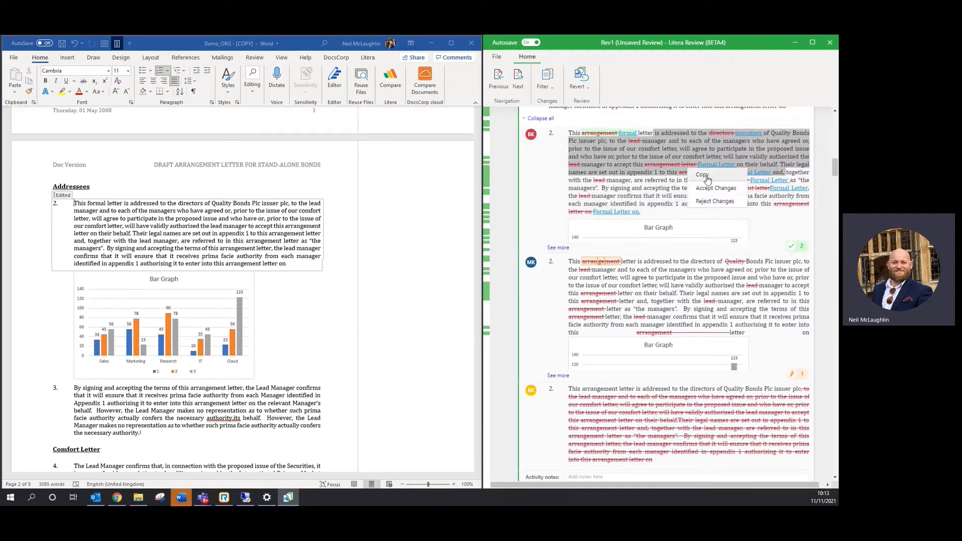
click(717, 188)
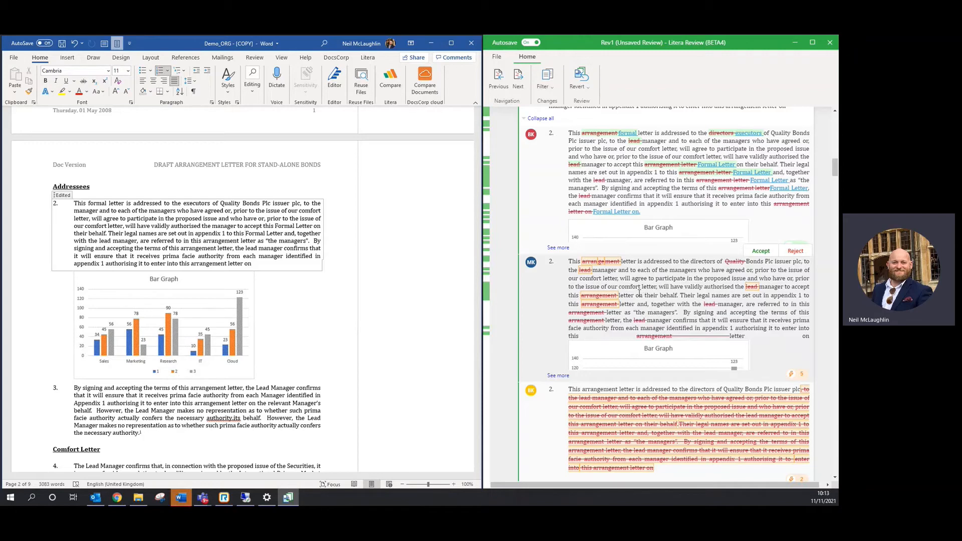
Step: Accept the second reviewer's changes in change 7 for the passage from "lead manager, are referred to" through the paragraph's end
scroll(597, 252, down, 1)
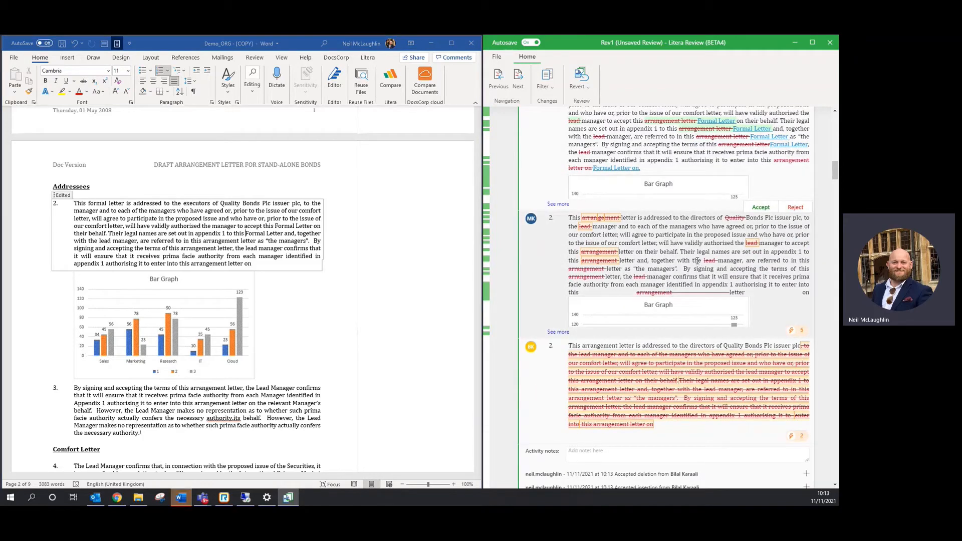
drag(698, 261, 799, 304)
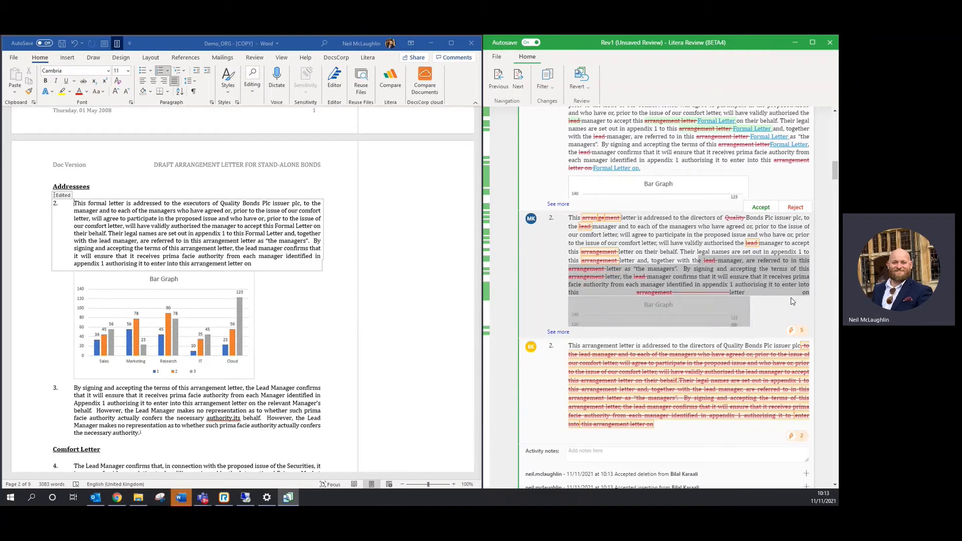
right_click(695, 281)
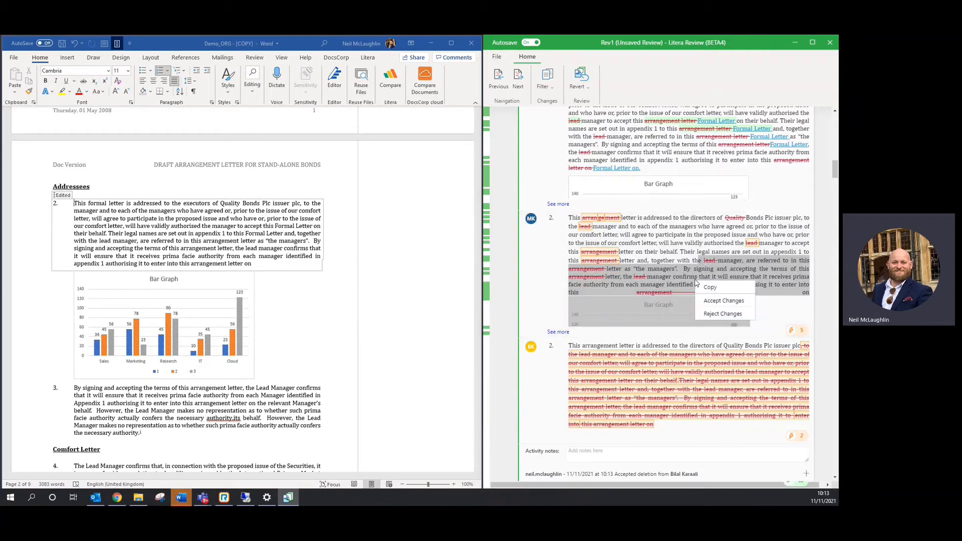
click(716, 303)
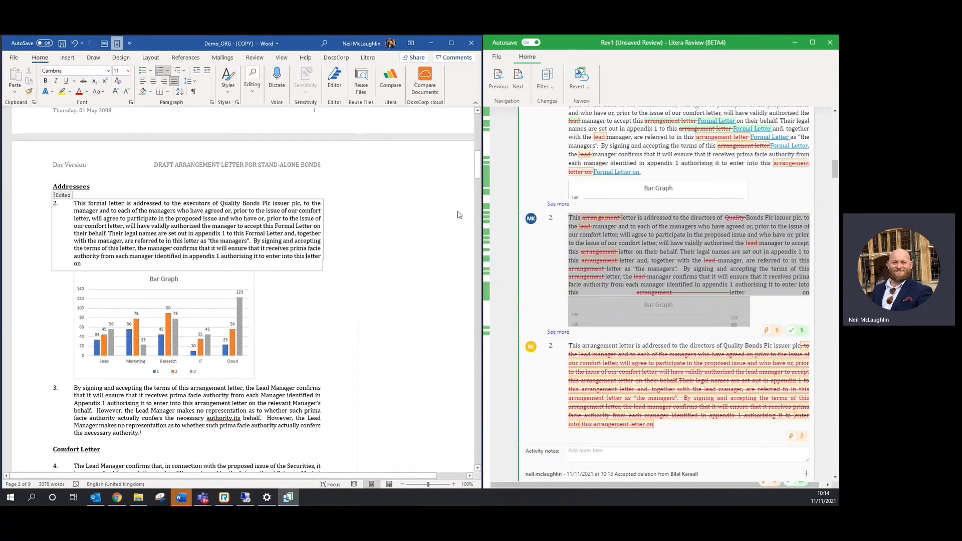
Step: Add the note "Wanted to use change to formal letter" to the first reviewer's "Accepted changes" activity entry under change 7
scroll(507, 284, down, 1)
scroll(507, 284, down, 2)
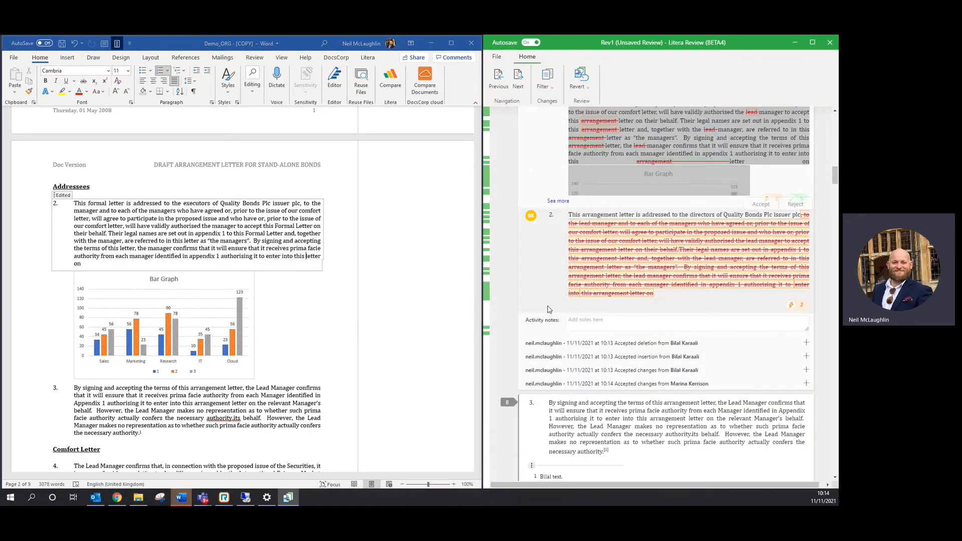
click(621, 323)
mouse_move(622, 244)
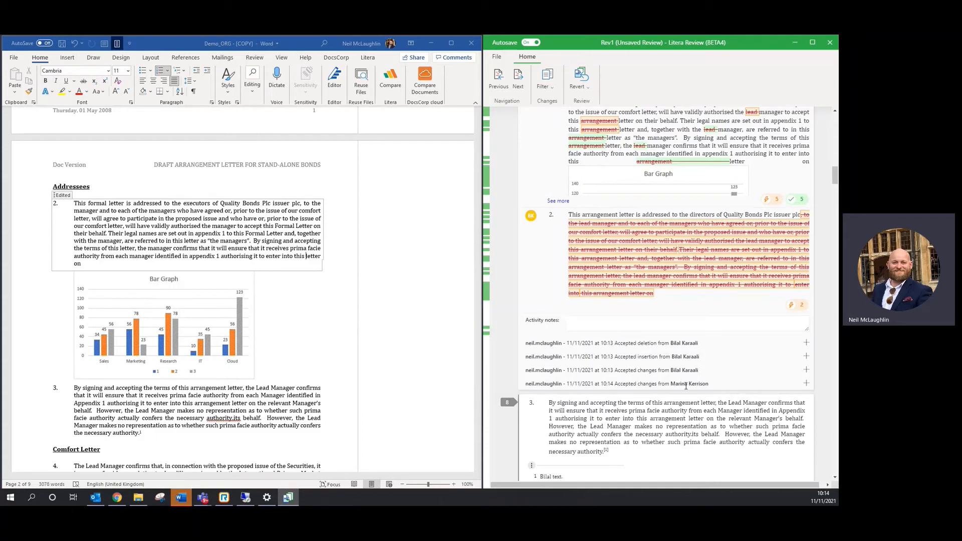
click(806, 370)
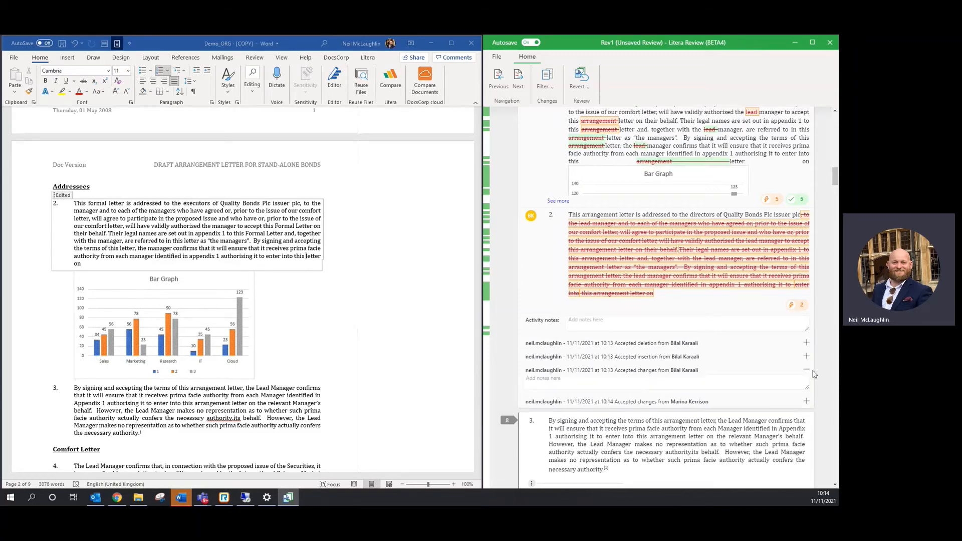
click(604, 386)
text(Wanted to use change to formal letter)
Step: Go to the month table in change 21 and accept all of the second reviewer's changes, with FEB as 26 and the DEC value deleted
scroll(624, 373, down, 2)
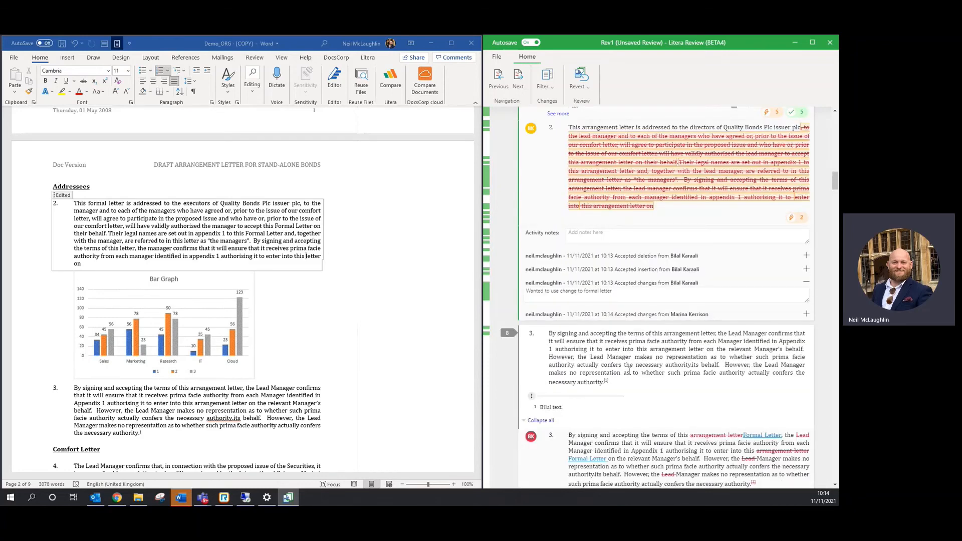
scroll(632, 372, down, 10)
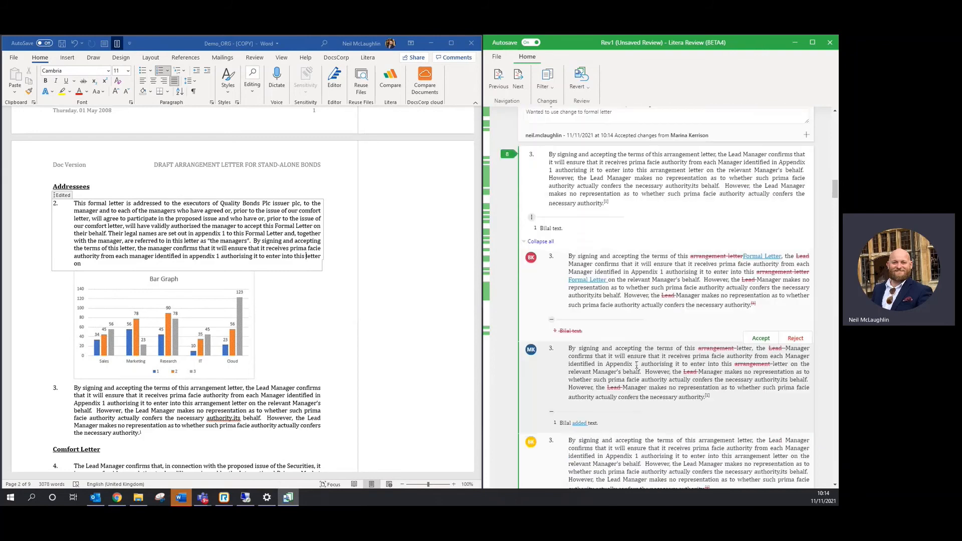
scroll(636, 366, down, 8)
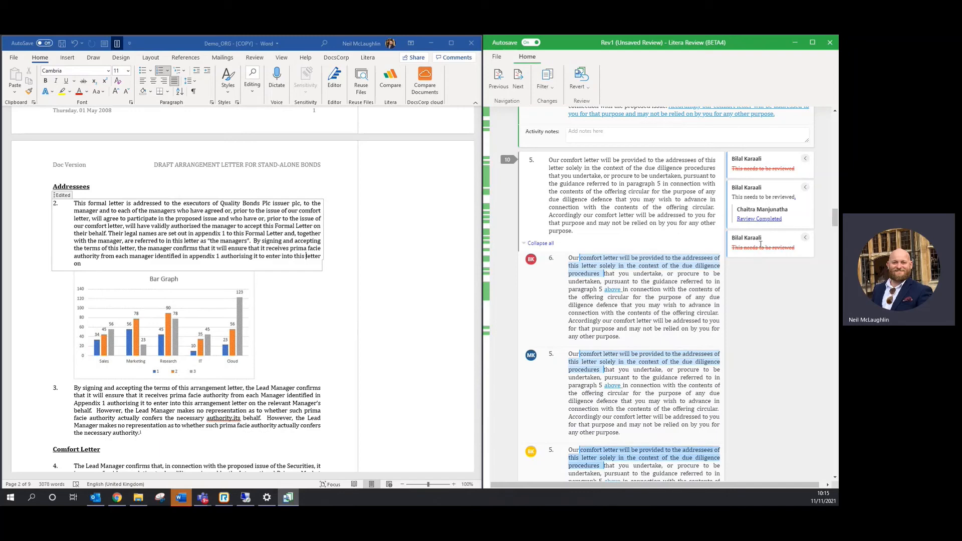
mouse_move(665, 314)
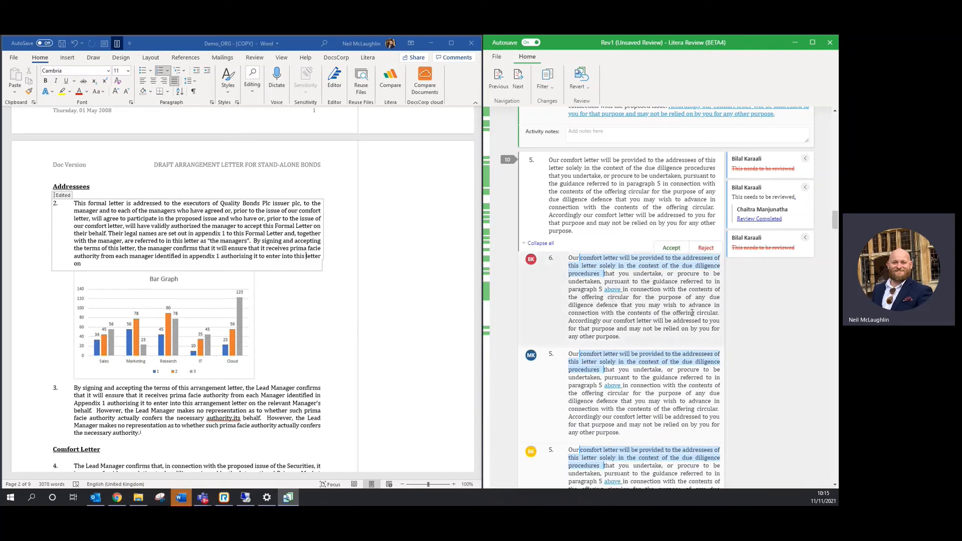
scroll(690, 311, down, 10)
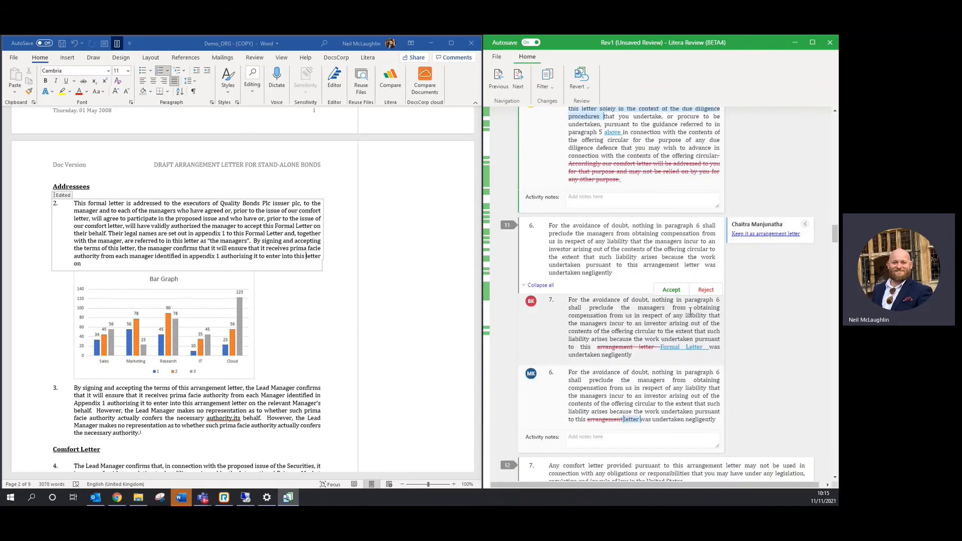
scroll(690, 314, down, 10)
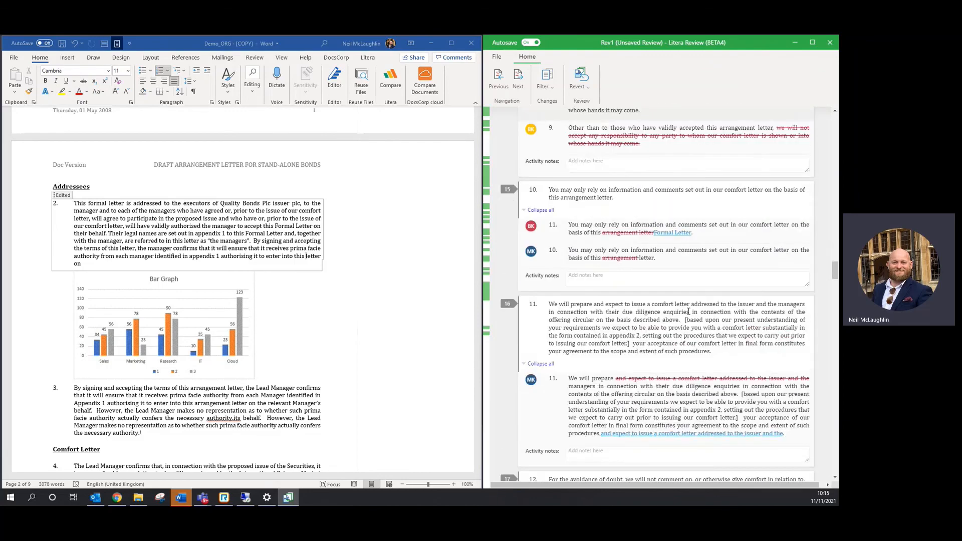
scroll(688, 312, down, 10)
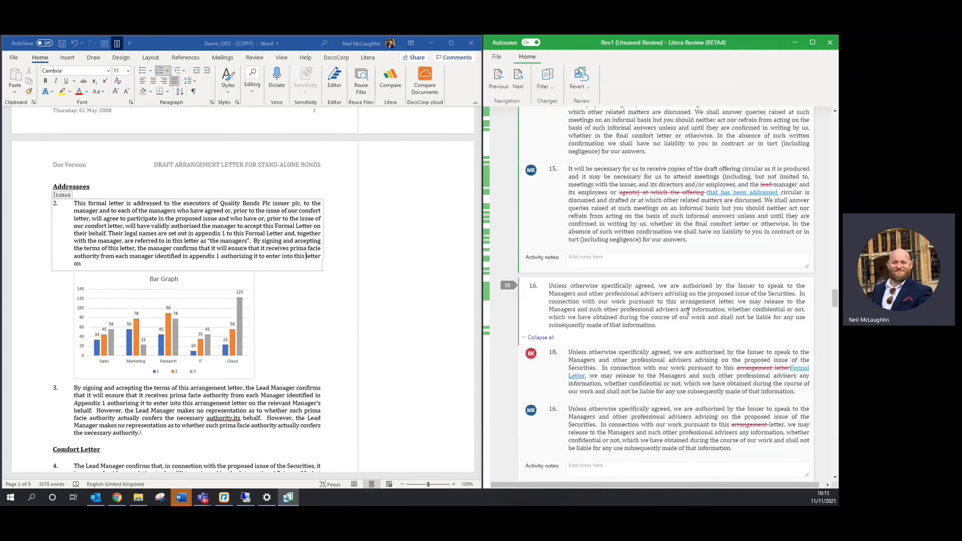
scroll(687, 310, down, 5)
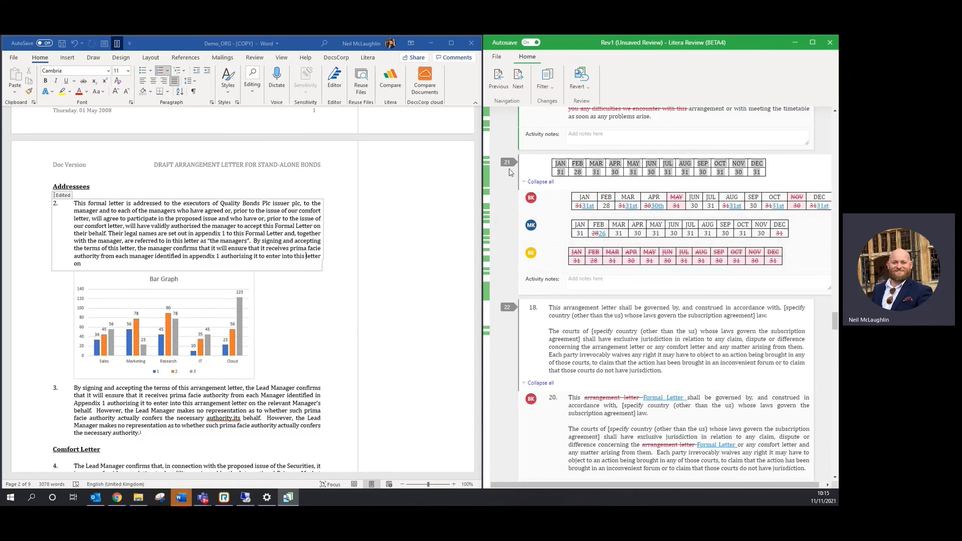
click(508, 164)
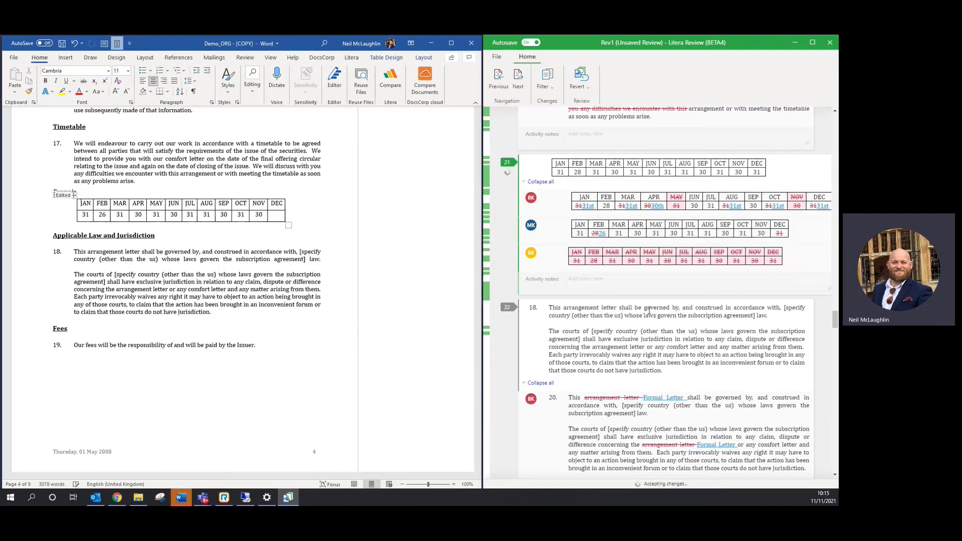
scroll(649, 311, down, 1)
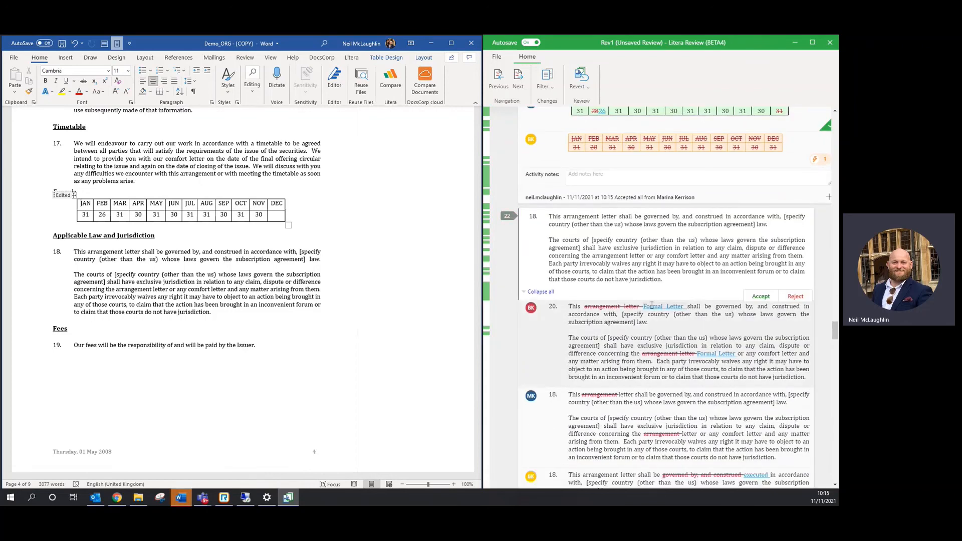